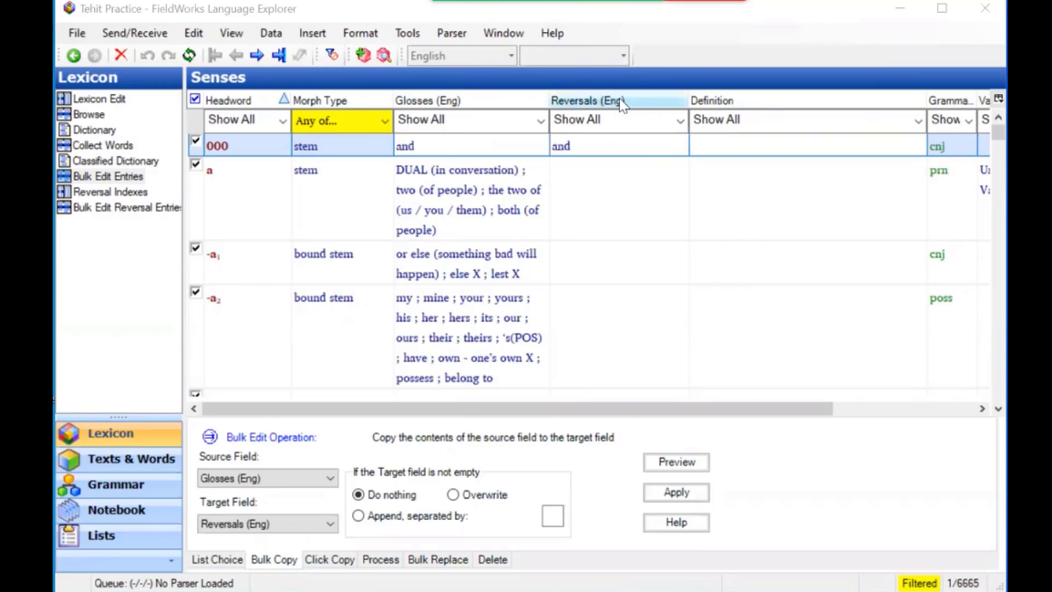
Step: Set the Reversals (Eng) column filter to Blanks, after briefly trying Non-blanks
click(680, 123)
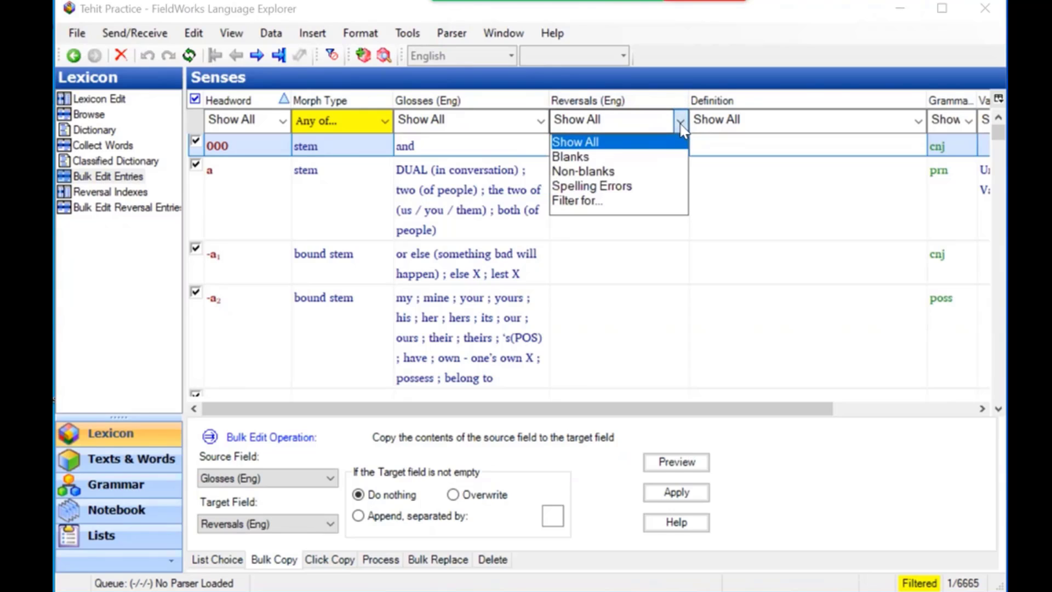
click(611, 174)
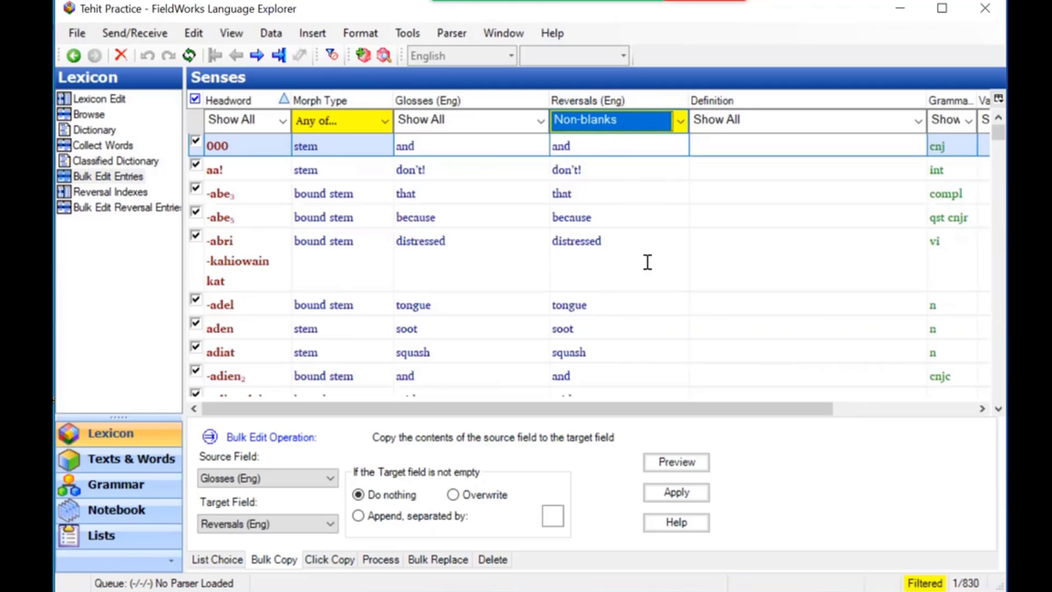
click(682, 123)
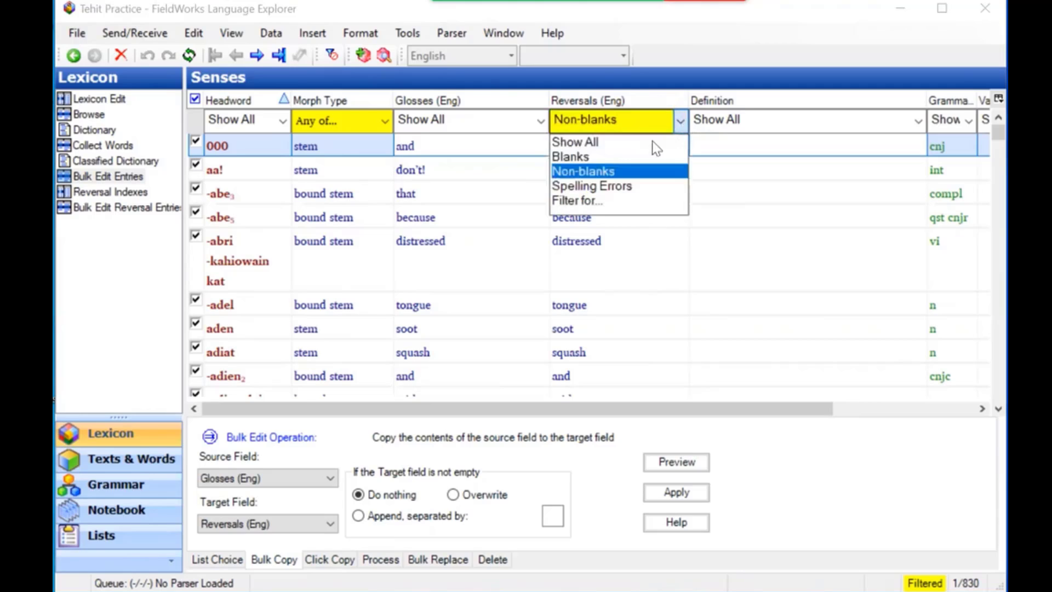
click(595, 155)
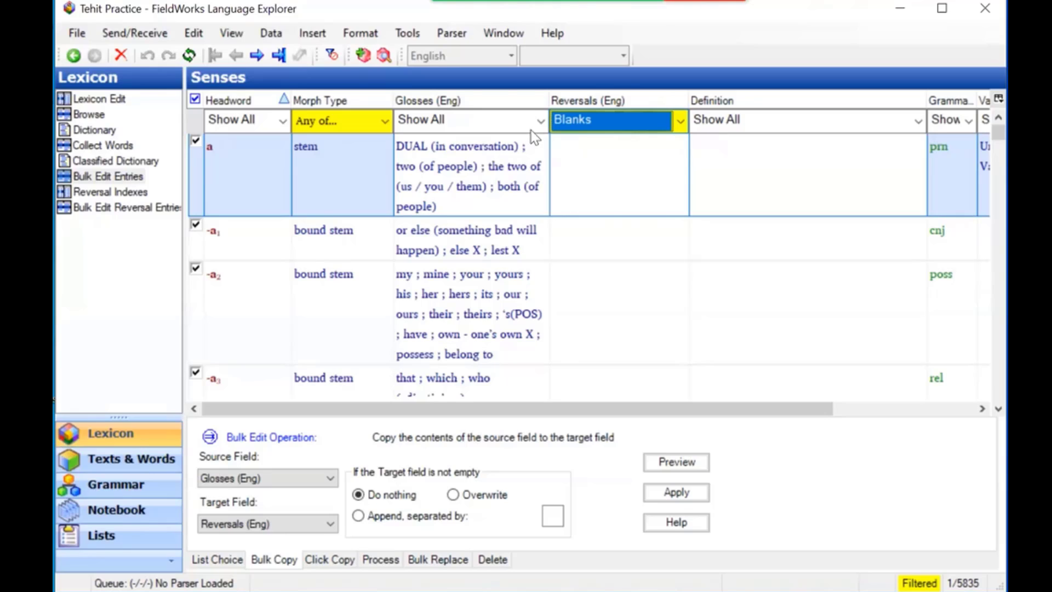
Step: Filter Glosses (Eng) with the regex ^[^ %\?]+ [^ %\?]+$ to keep two-word glosses
click(537, 117)
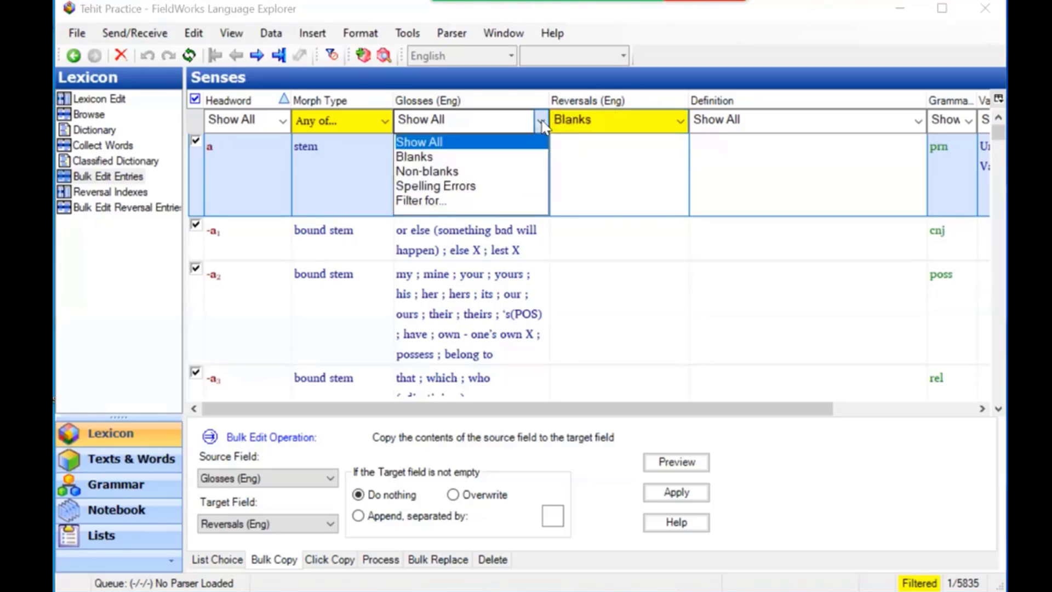
click(436, 200)
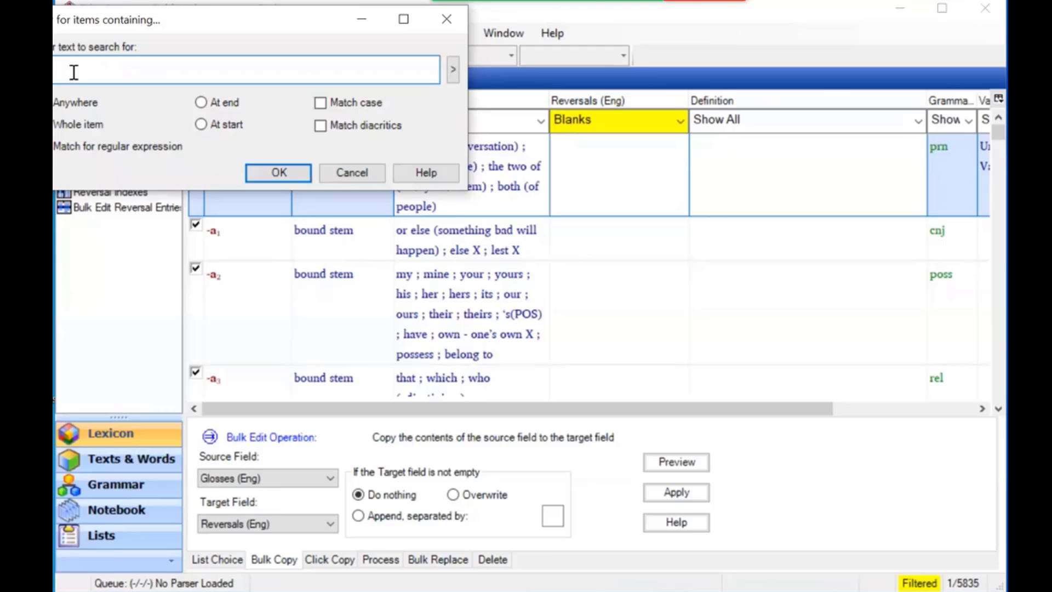
text(%\?] +)
key(shift+Left)
key(shift+Left)
key(shift+Left)
key(shift+Left)
key(shift+Left)
key(shift+Left)
key(Right)
text([^ %\?] +)
text($)
click(278, 172)
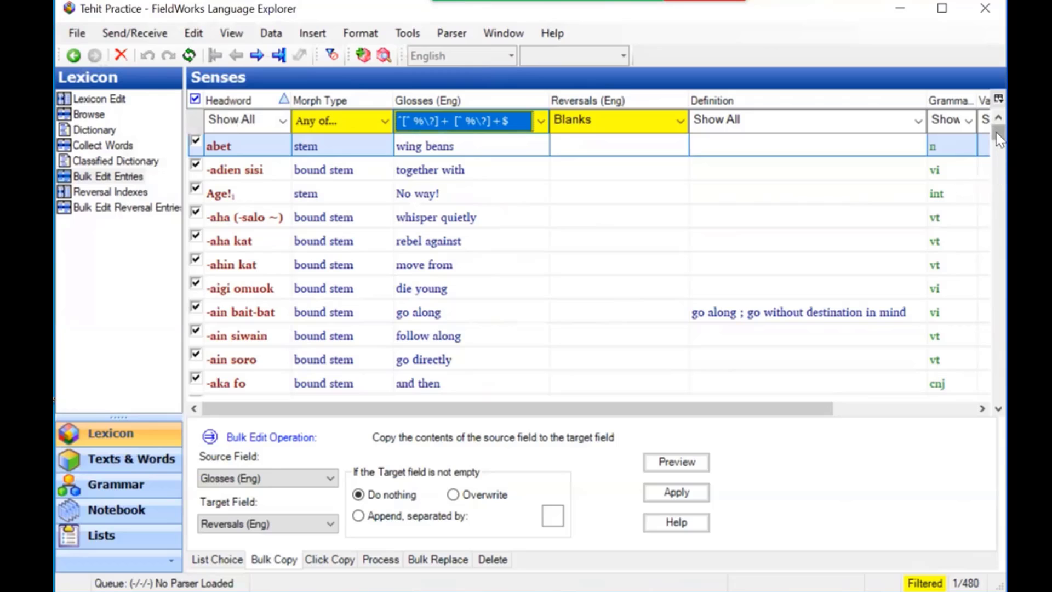
drag(1000, 140, 1000, 144)
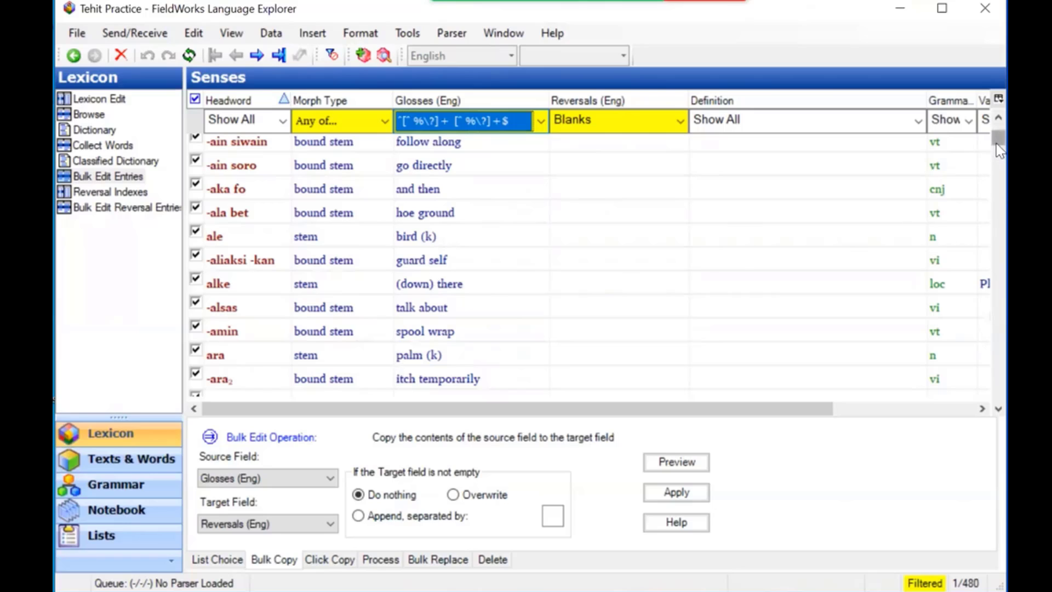
drag(999, 149, 1005, 184)
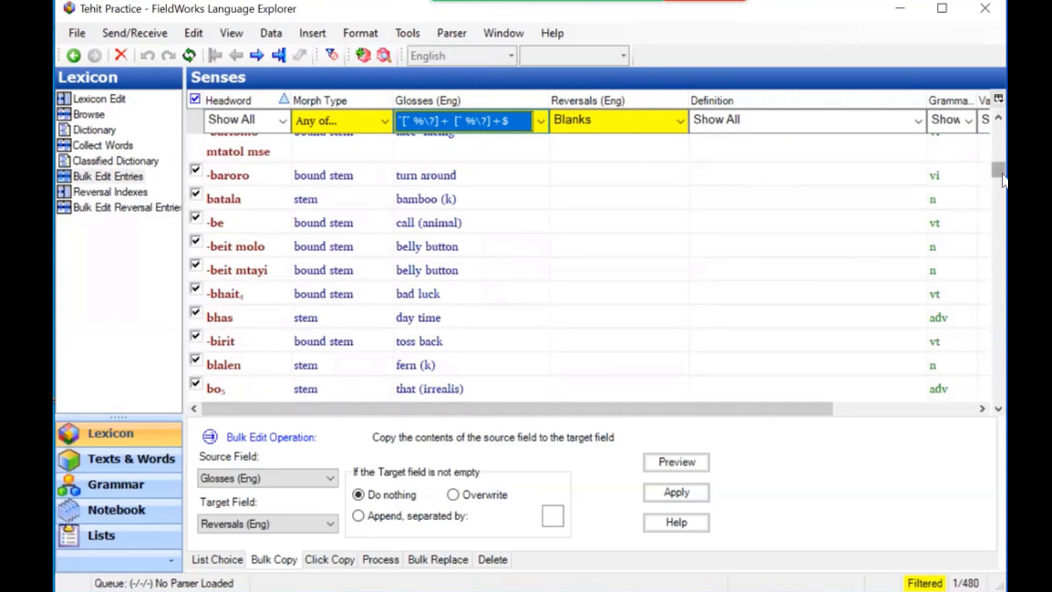
drag(1002, 175, 1006, 249)
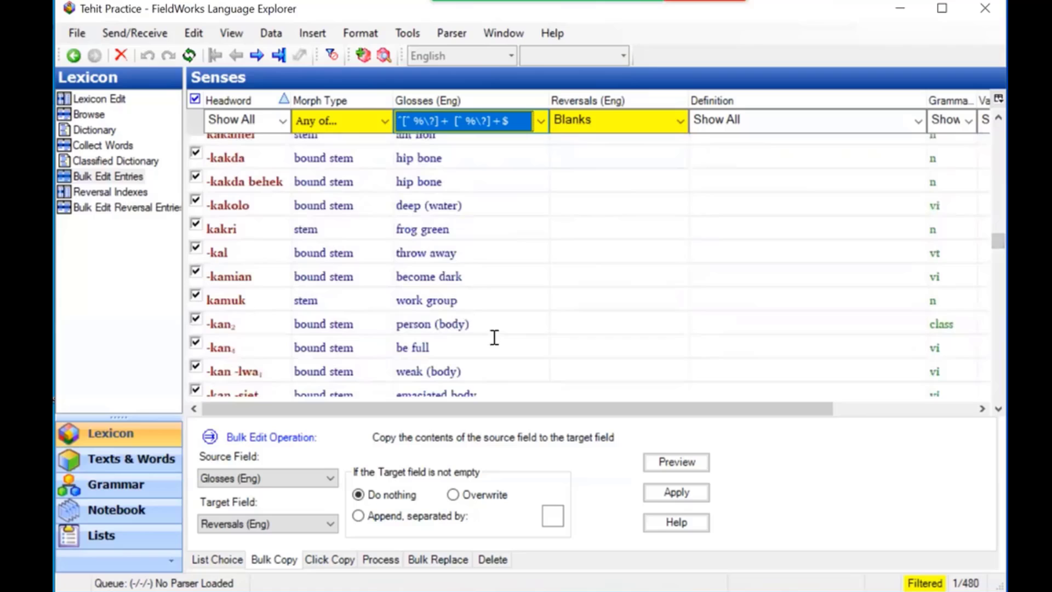
Step: Add \( to the second bracket of the Glosses (Eng) regex, leaving 349 senses
click(542, 127)
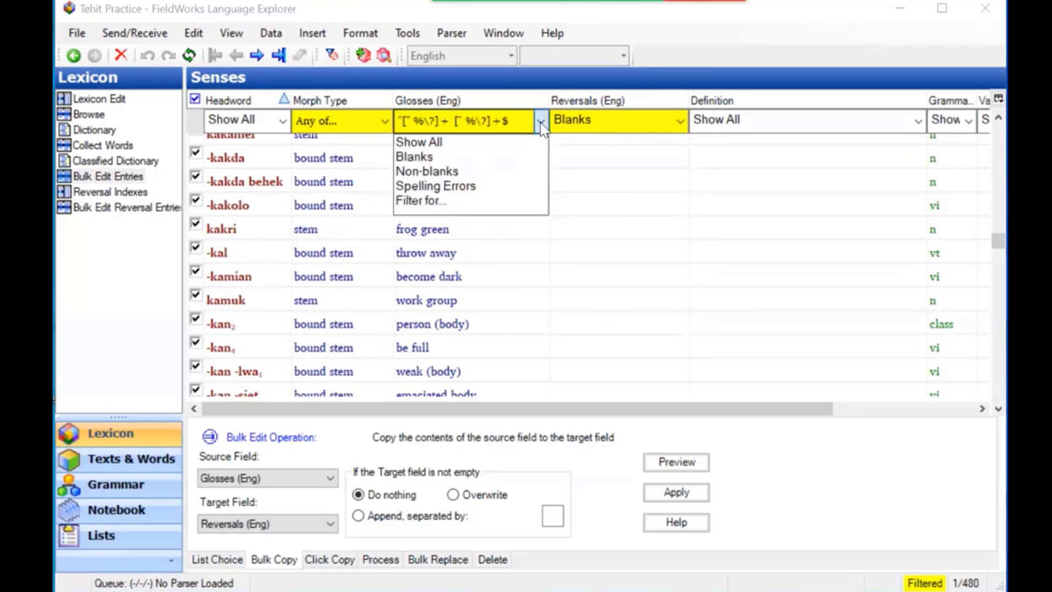
click(447, 204)
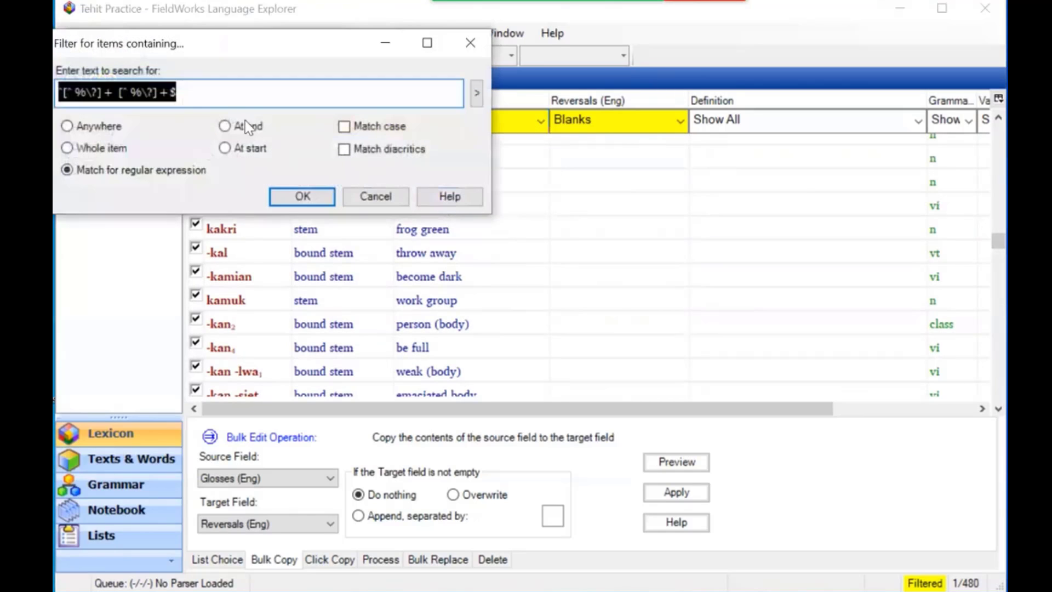
click(155, 92)
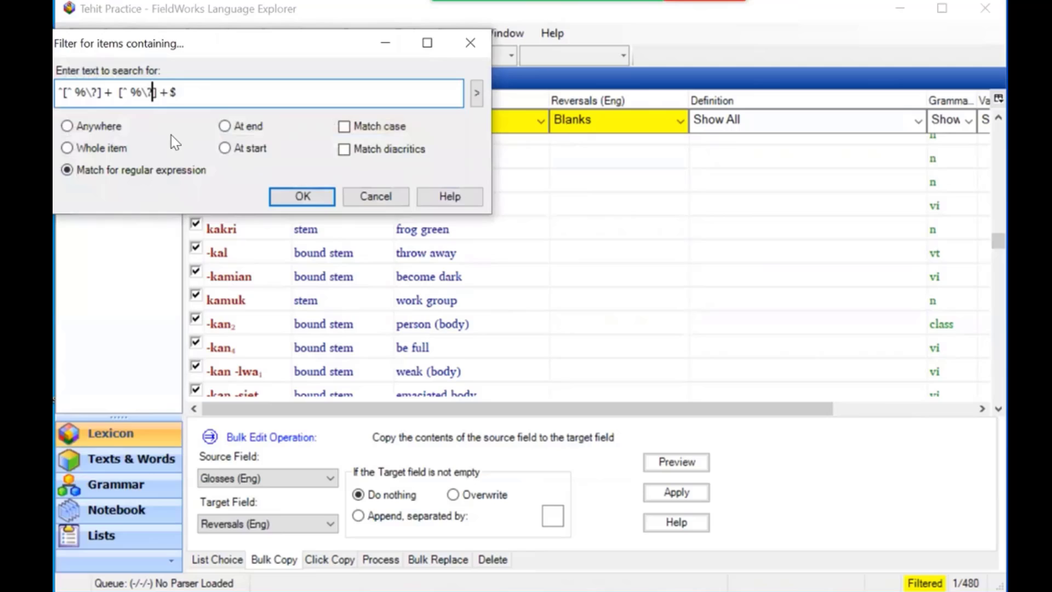
text(\()
click(301, 196)
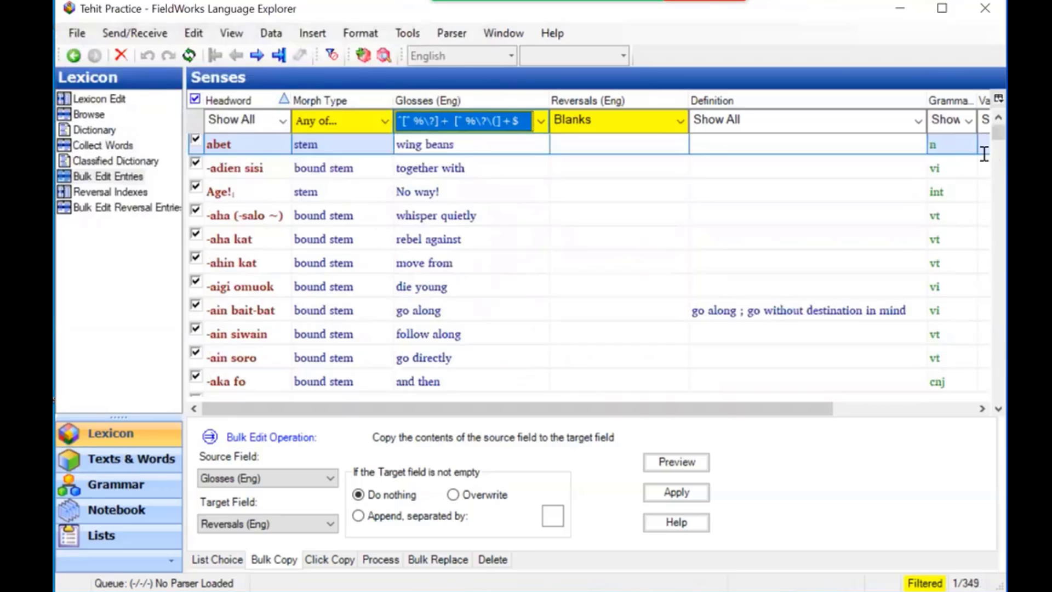
drag(1000, 140, 1001, 228)
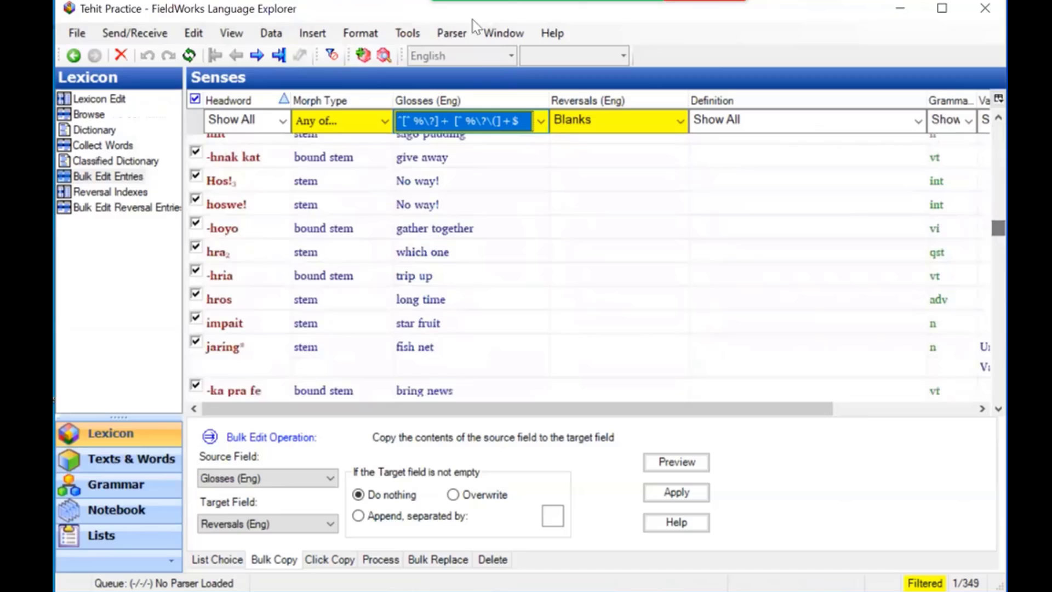
click(277, 57)
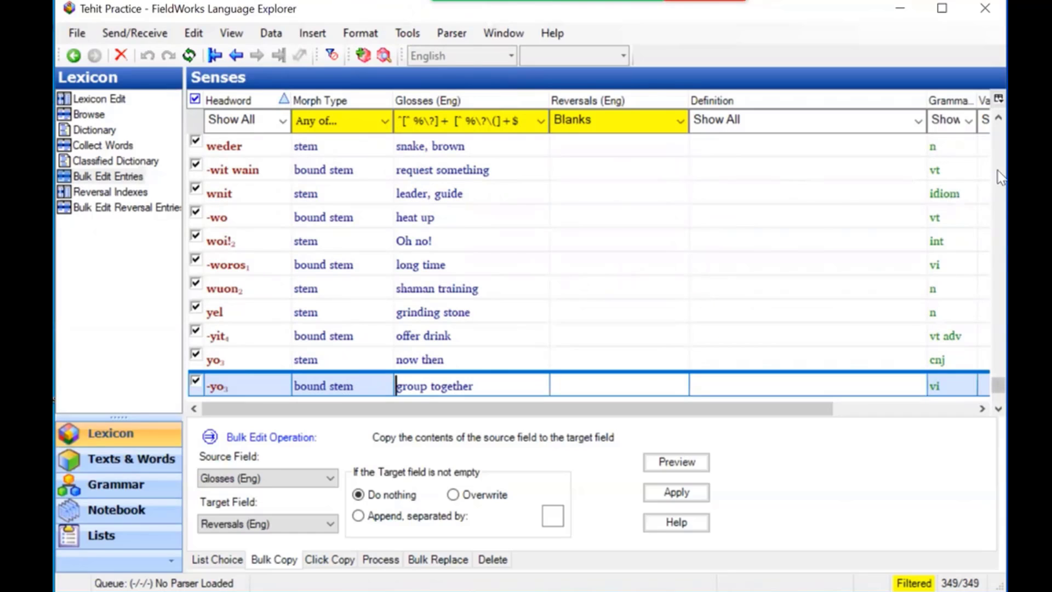
scroll(1001, 177, up, 1)
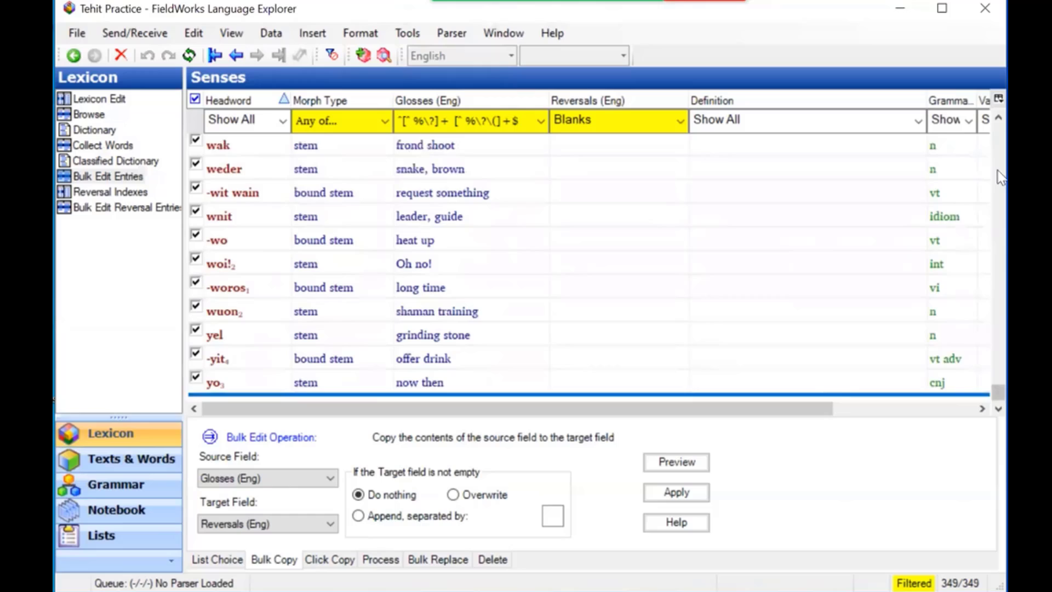
click(1001, 177)
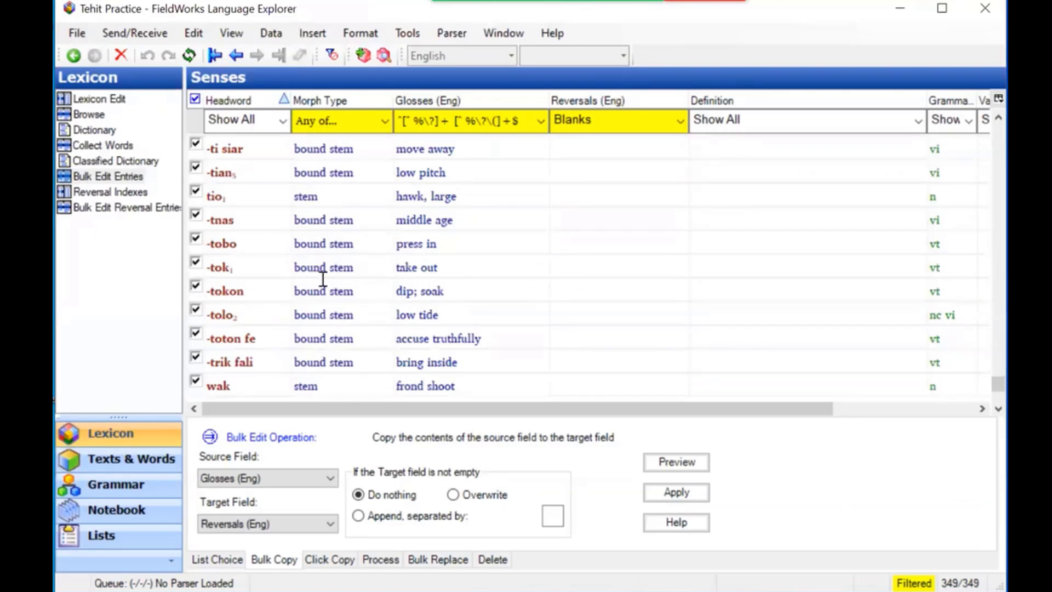
click(995, 160)
click(995, 160)
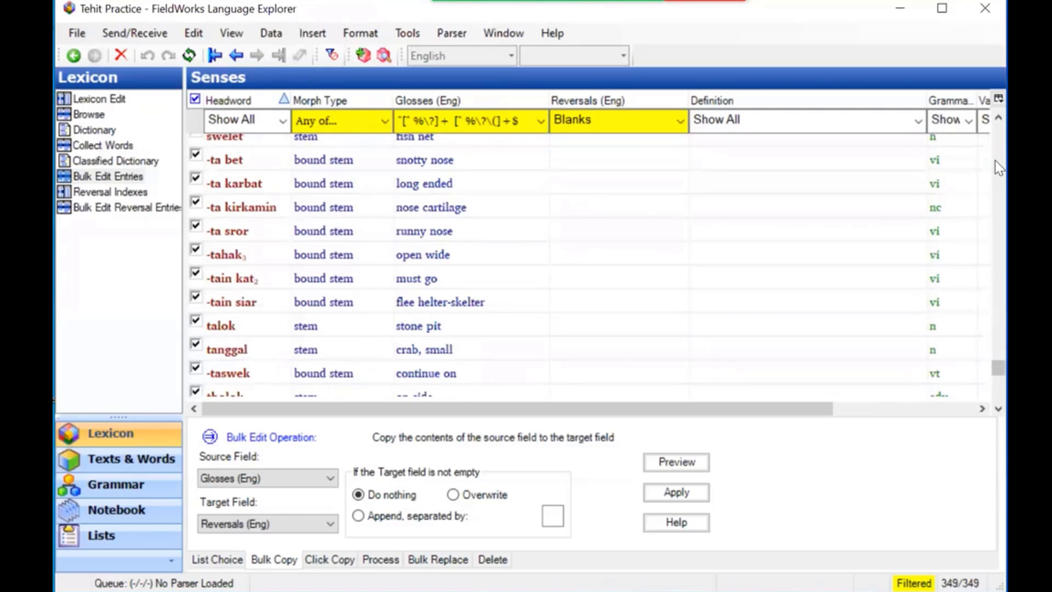
click(996, 160)
click(995, 160)
click(996, 160)
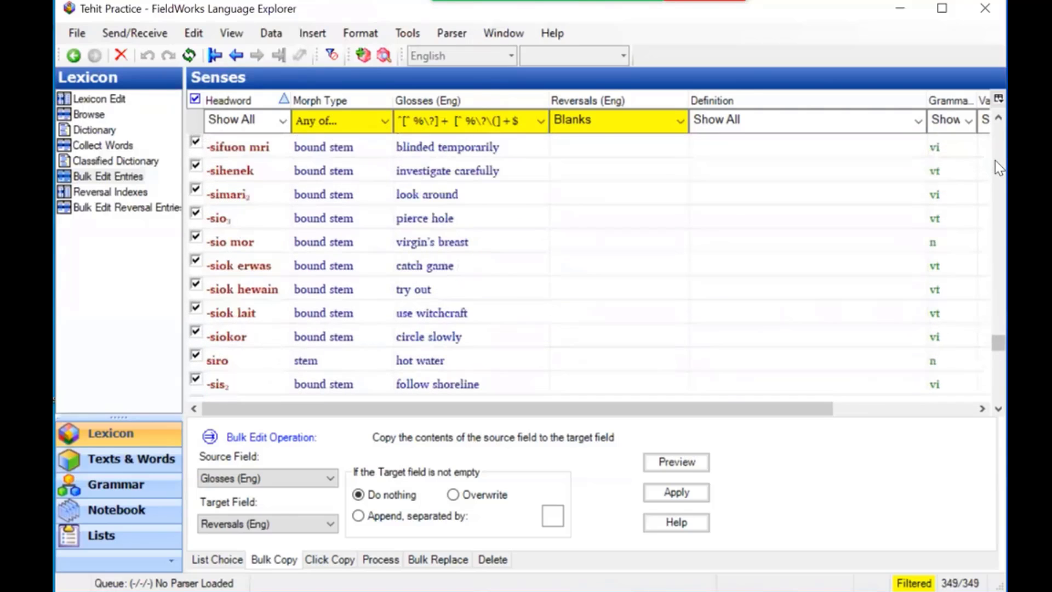
click(993, 366)
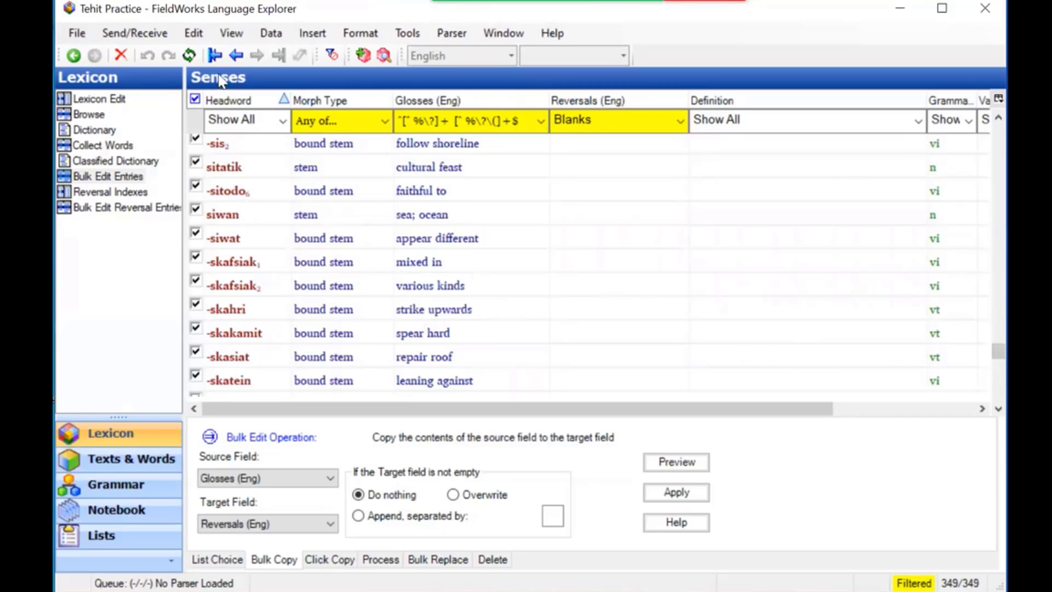
click(217, 57)
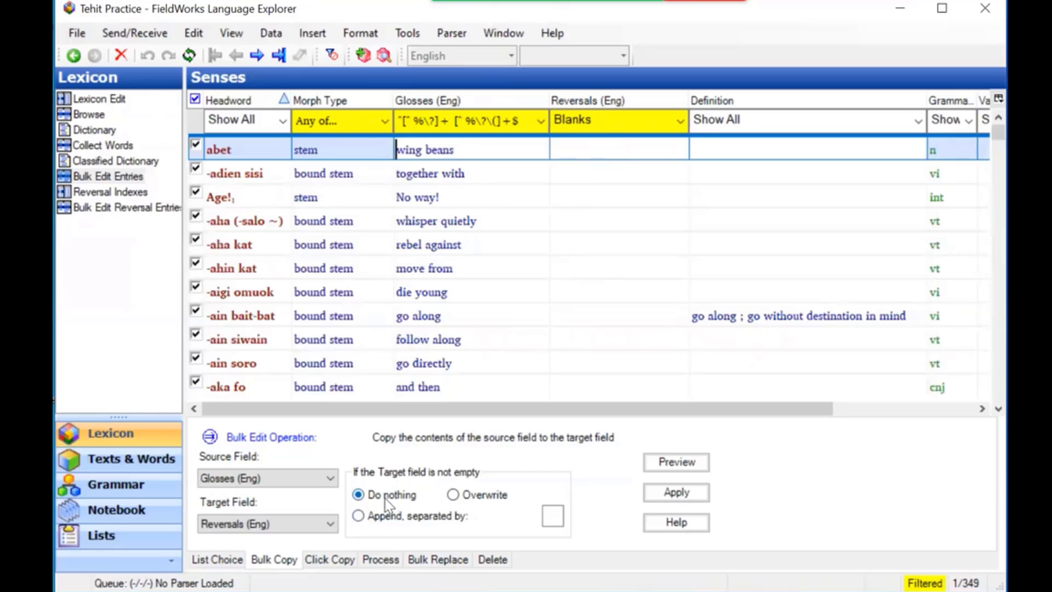
Step: Preview and apply the gloss-to-reversal Bulk Copy for the 349 filtered senses
click(679, 463)
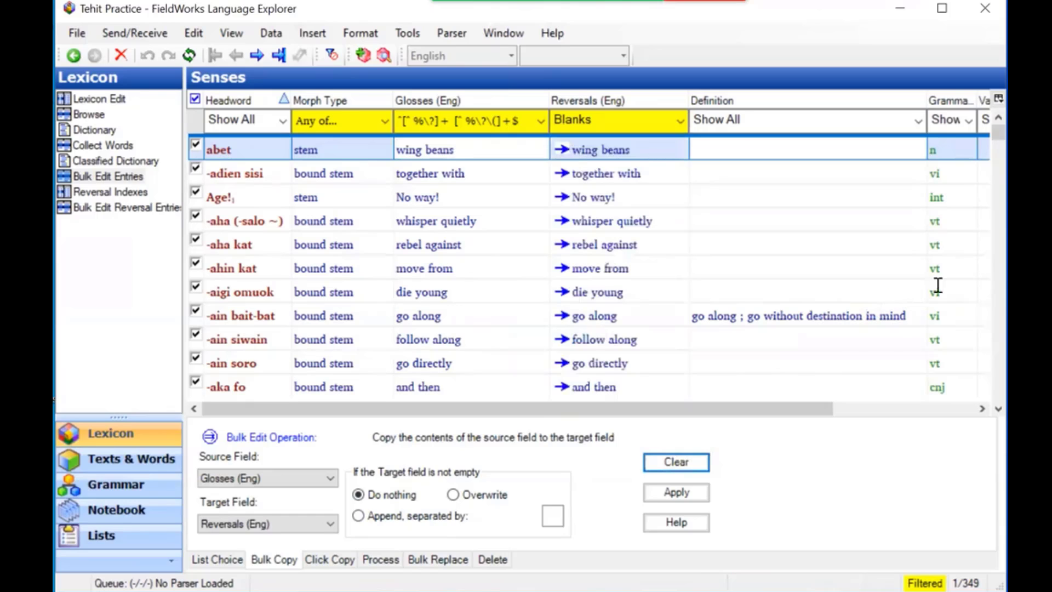
drag(999, 132, 999, 320)
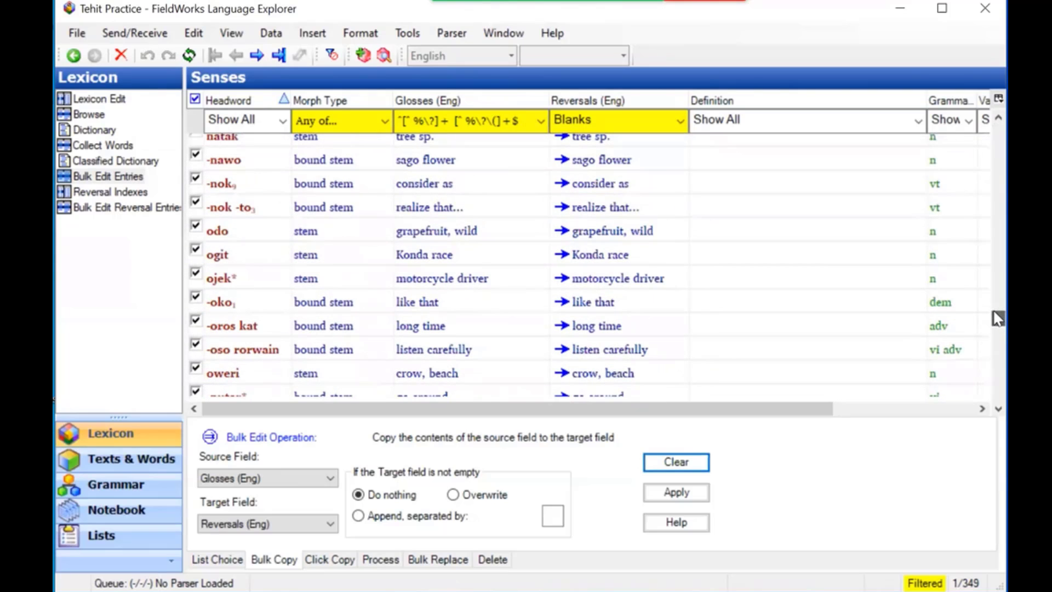
click(672, 494)
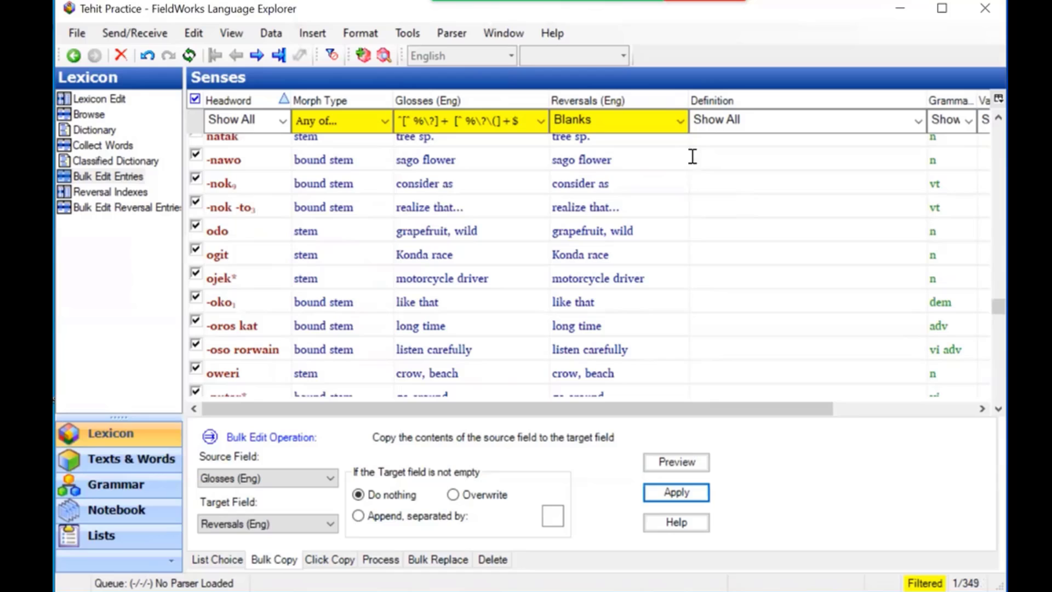
Step: Set Reversals (Eng) to Non-blanks and Glosses (Eng) to Show All, listing 1179 senses
click(682, 127)
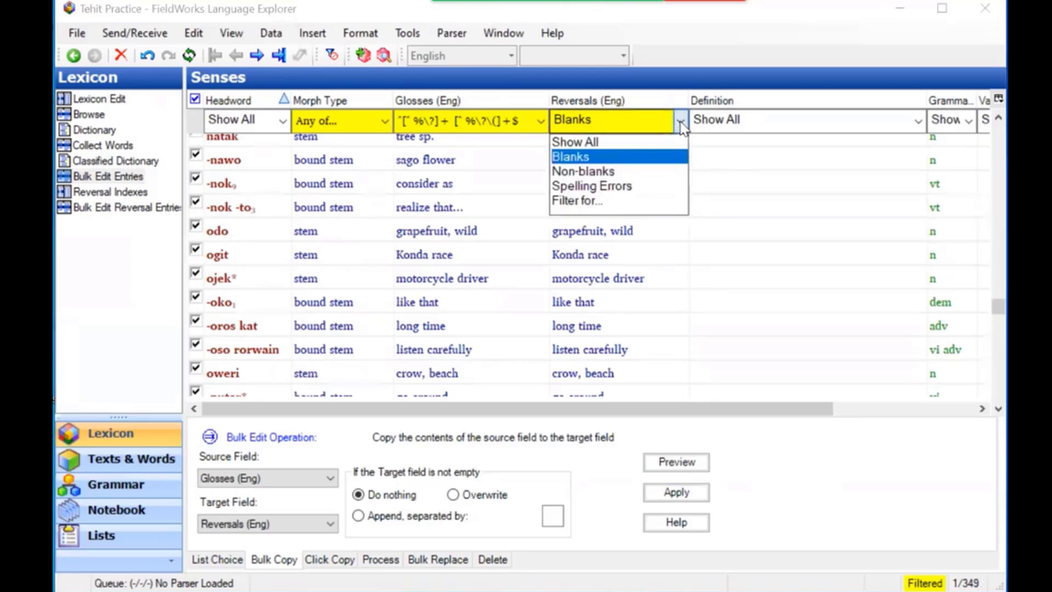
click(617, 170)
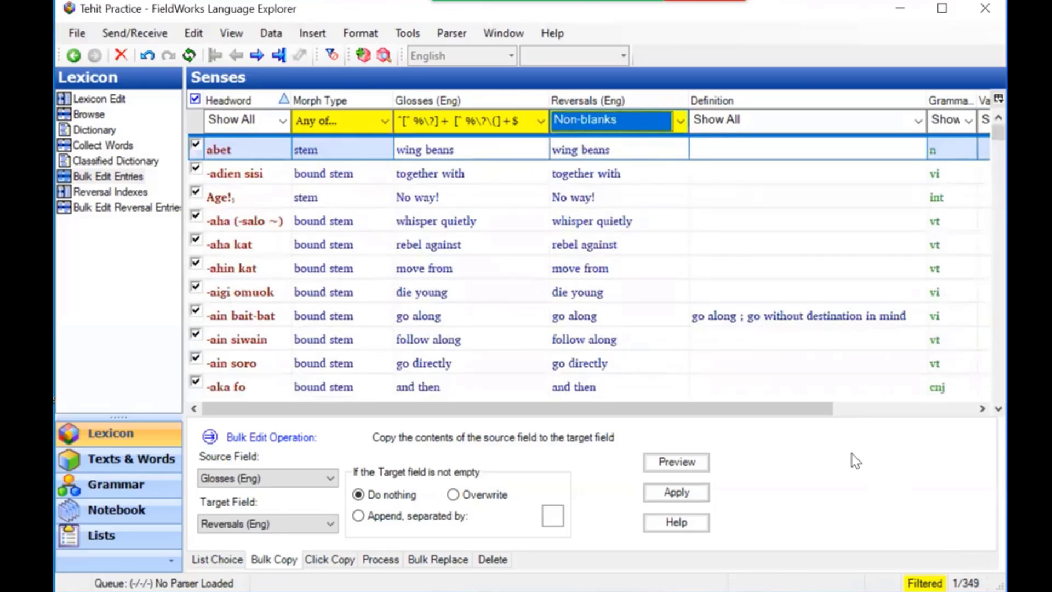
click(540, 120)
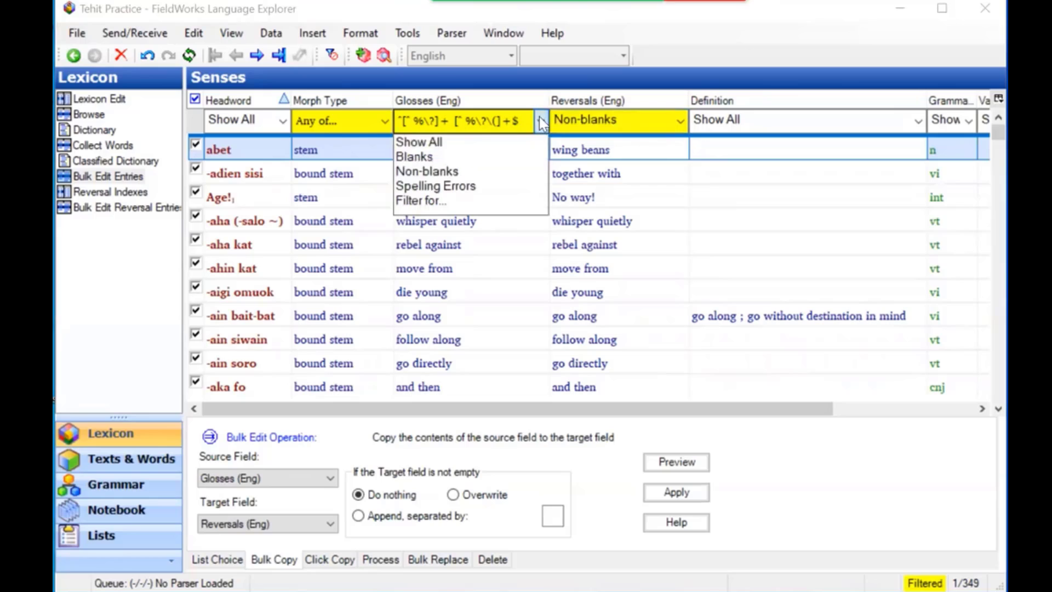
click(465, 144)
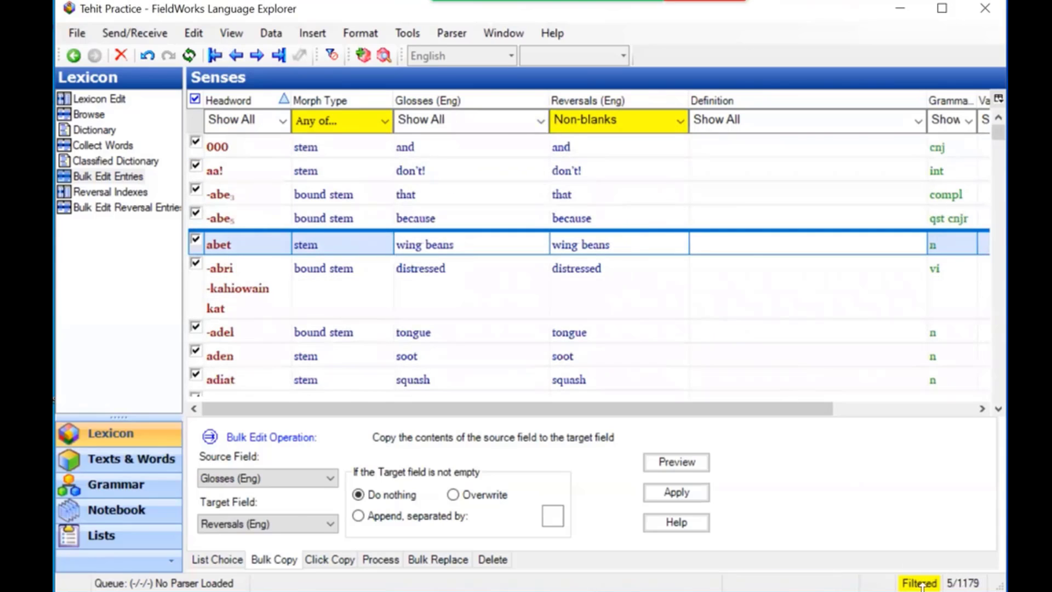